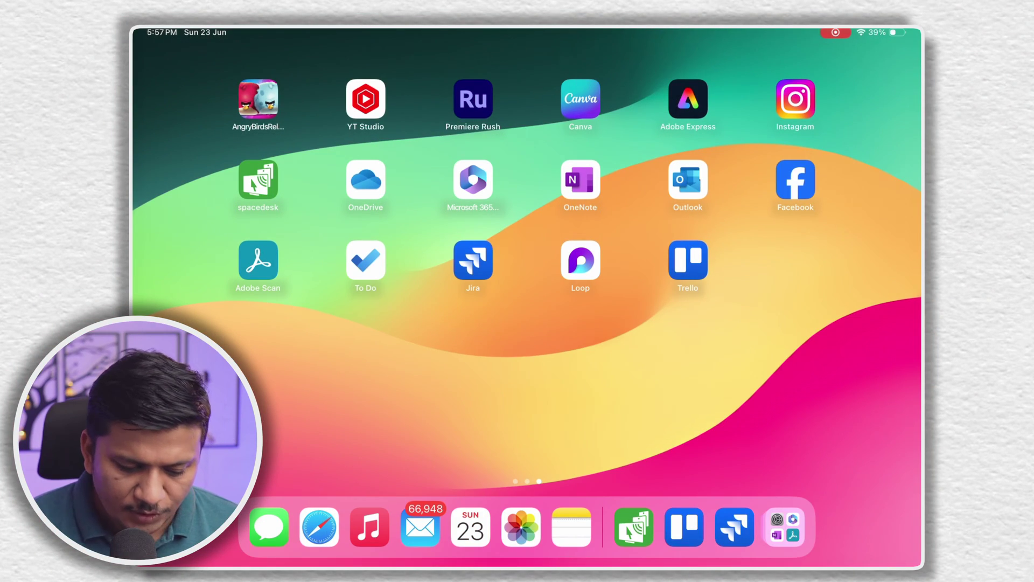
- Open the App Store from Spotlight and search for 'spacedesk'
{"action": "key", "text": "super+space"}
{"action": "left_click", "coordinate": [370, 144]}
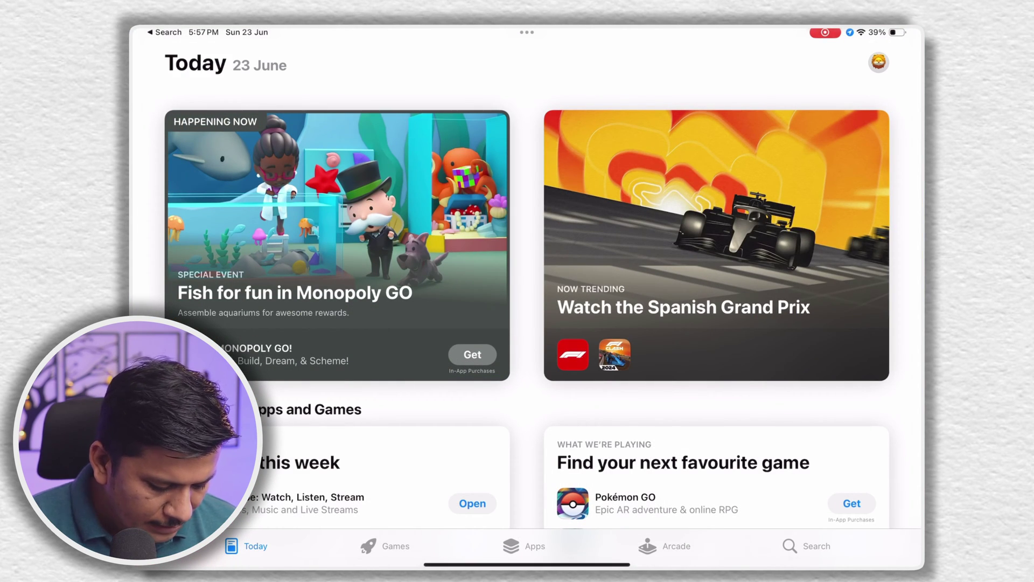
{"action": "left_click", "coordinate": [806, 546]}
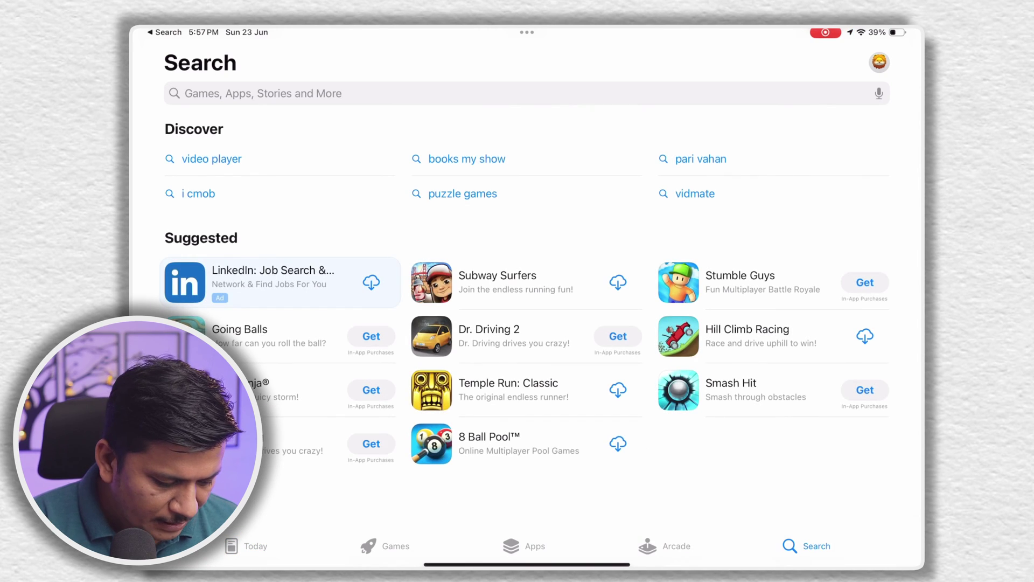
{"action": "left_click", "coordinate": [377, 92]}
{"action": "type", "text": "spacedesk"}
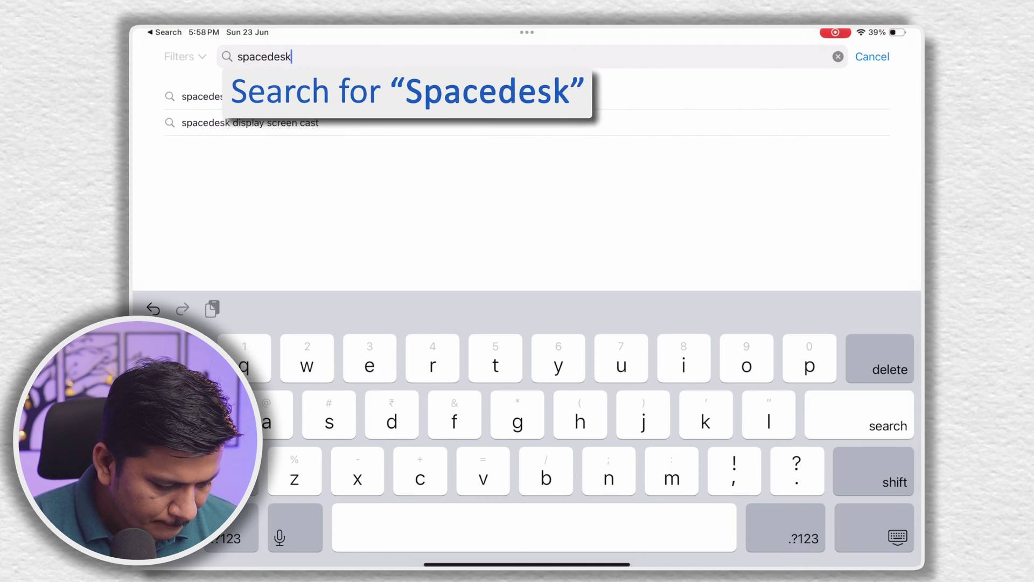
{"action": "key", "text": "Return"}
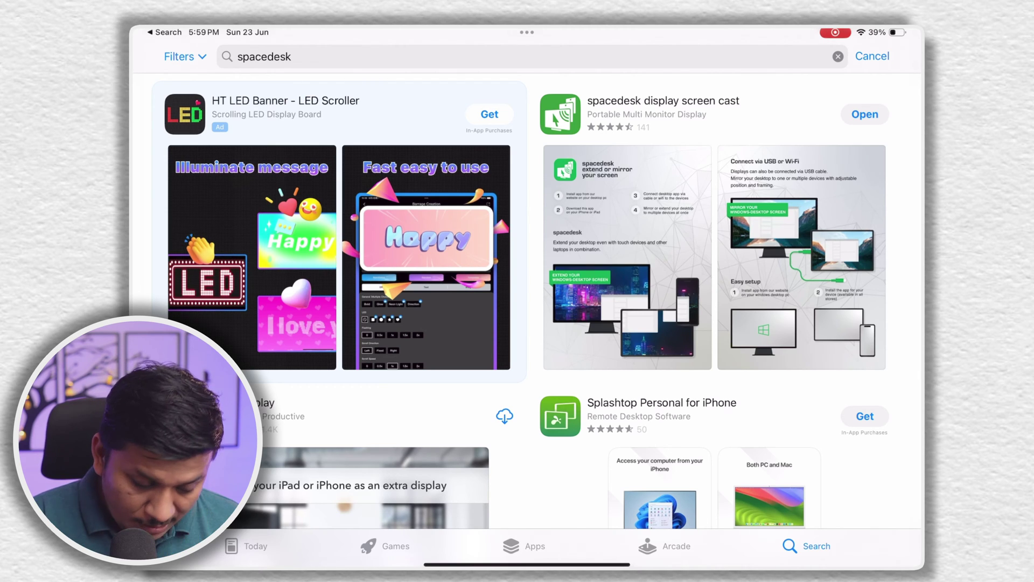
- Open the spacedesk display screen cast listing and view its first screenshot full size
{"action": "left_click", "coordinate": [663, 101]}
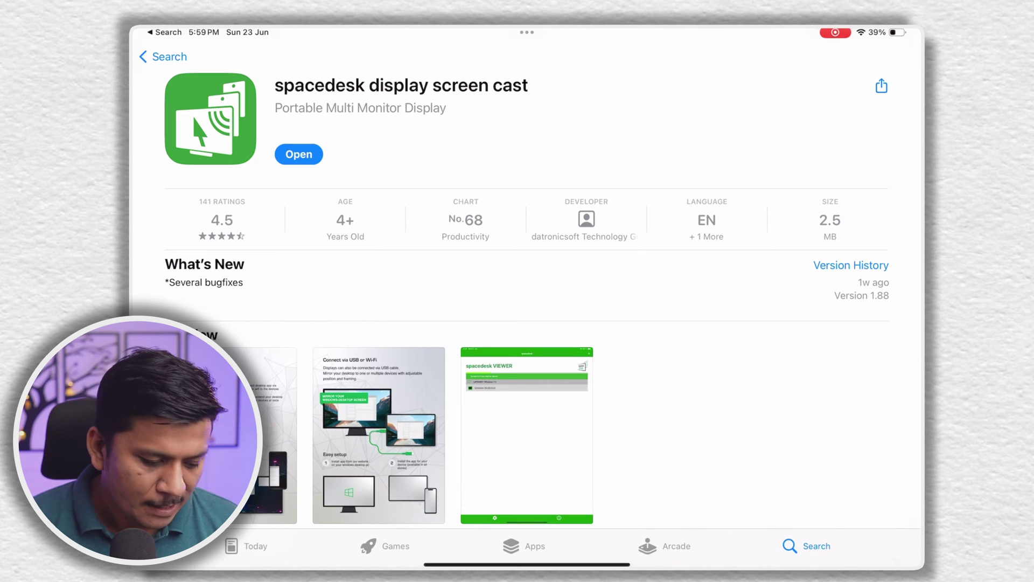
{"action": "left_click", "coordinate": [277, 409]}
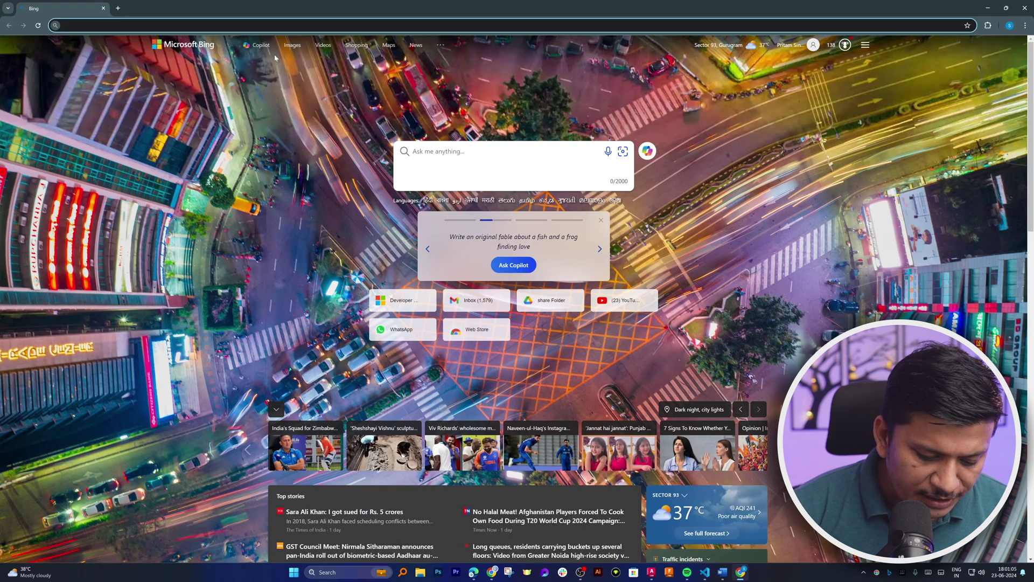
- Search Bing for 'spacedesk' and open the official spacedesk.net result
{"action": "type", "text": "spacedesk"}
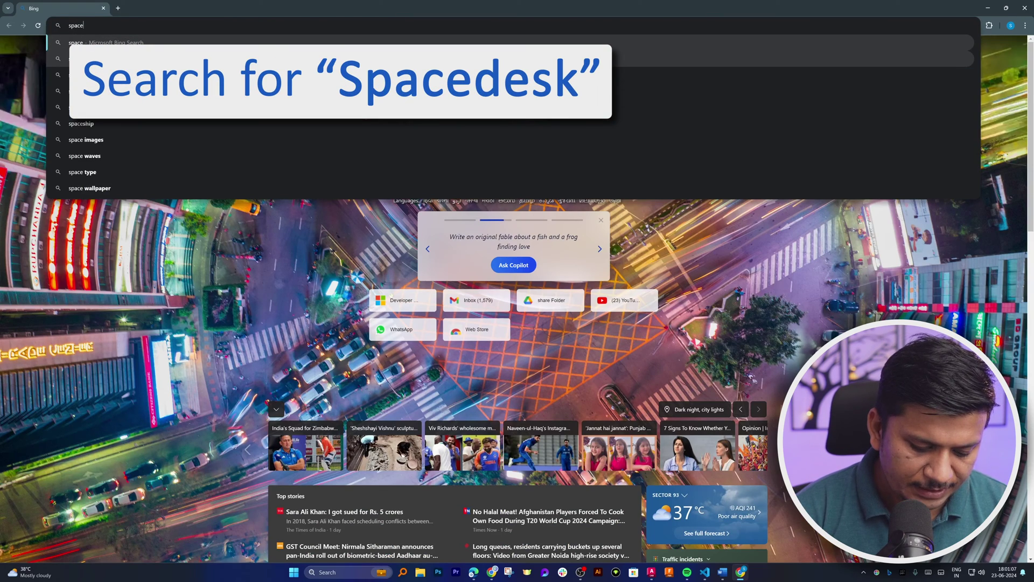
{"action": "key", "text": "Return"}
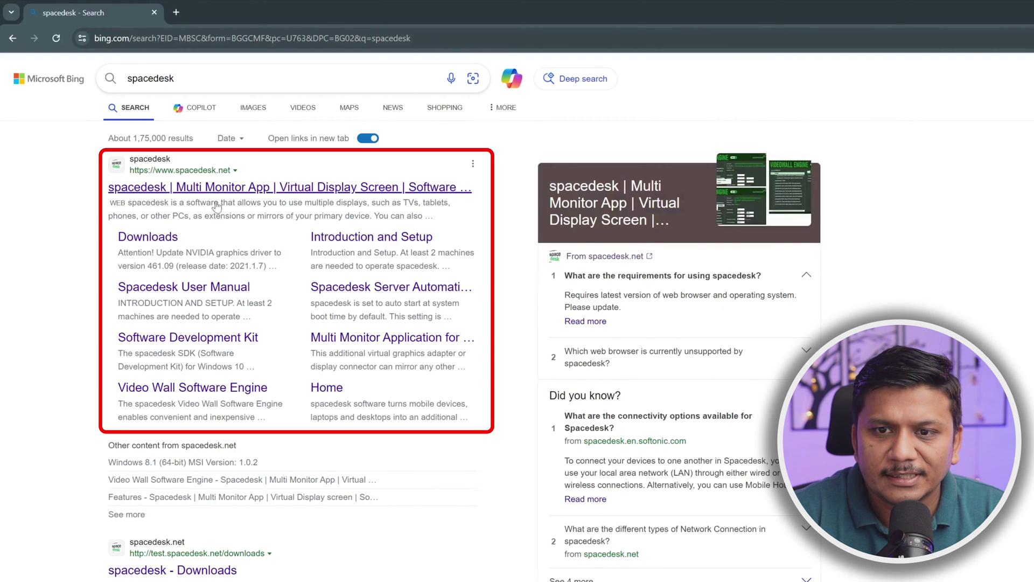
{"action": "left_click", "coordinate": [233, 190]}
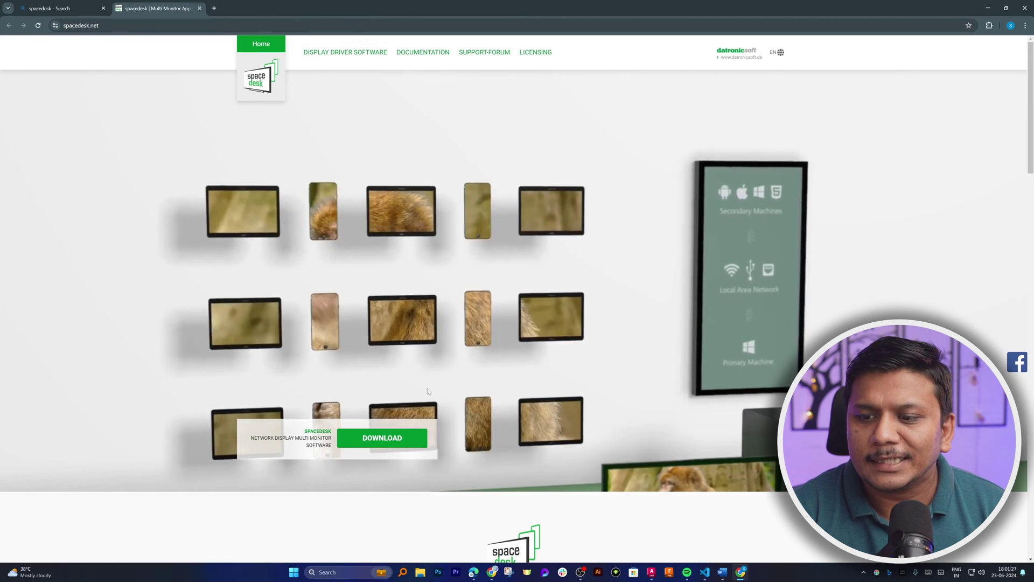
- Download the Windows 10/11 (64-bit) spacedesk driver and launch its installer from Chrome's downloads
{"action": "left_click", "coordinate": [367, 439]}
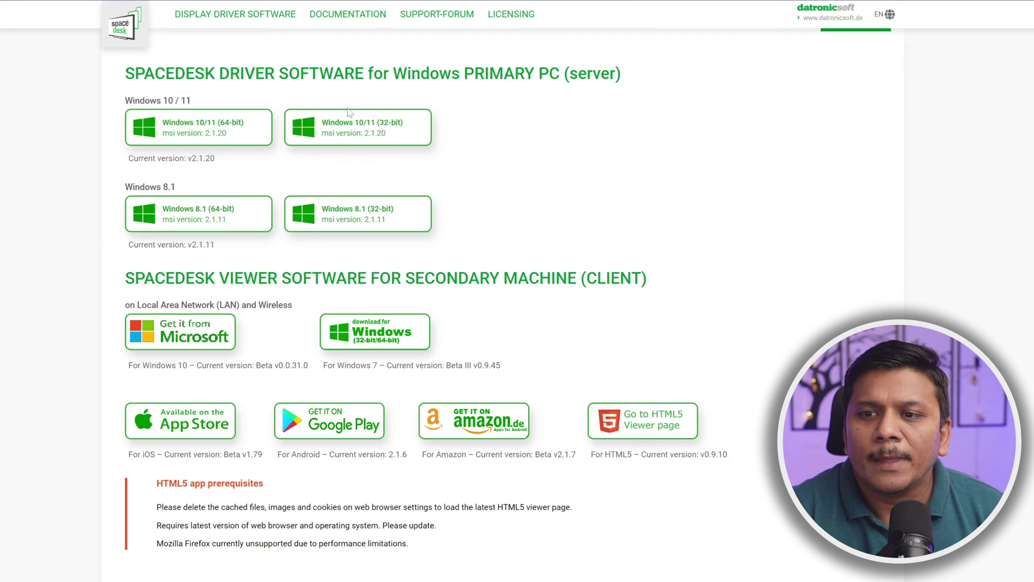
{"action": "left_click", "coordinate": [229, 135]}
{"action": "left_click", "coordinate": [976, 38]}
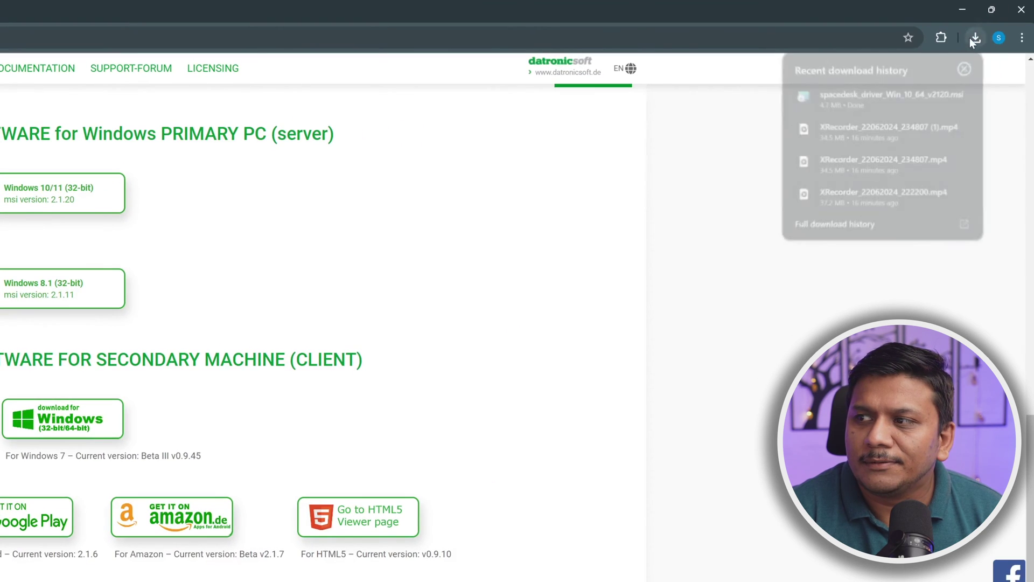
{"action": "left_click", "coordinate": [855, 95]}
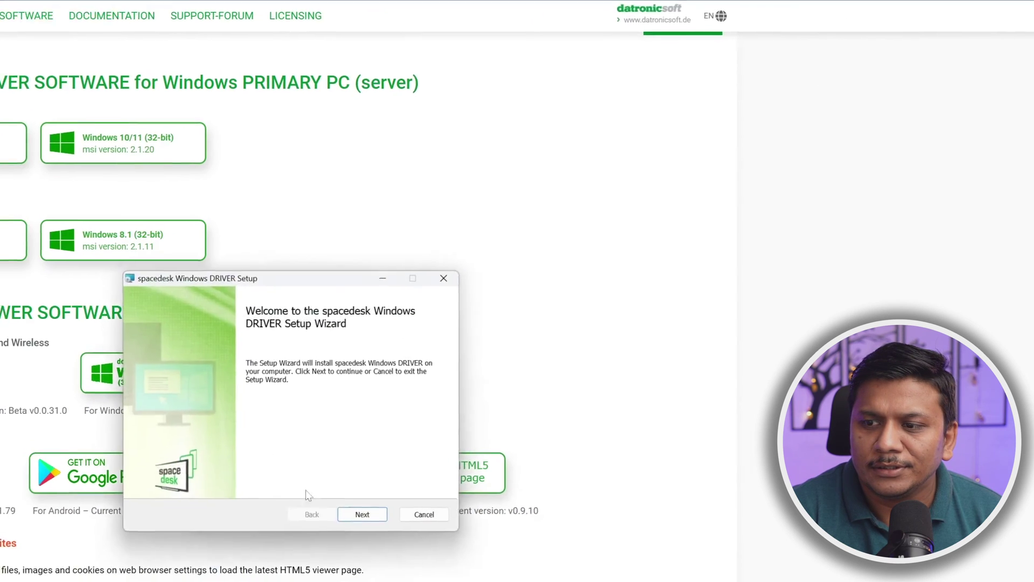
- Install the driver, accepting the license, default folder and firewall settings, and replacing the earlier version
{"action": "left_click", "coordinate": [362, 514]}
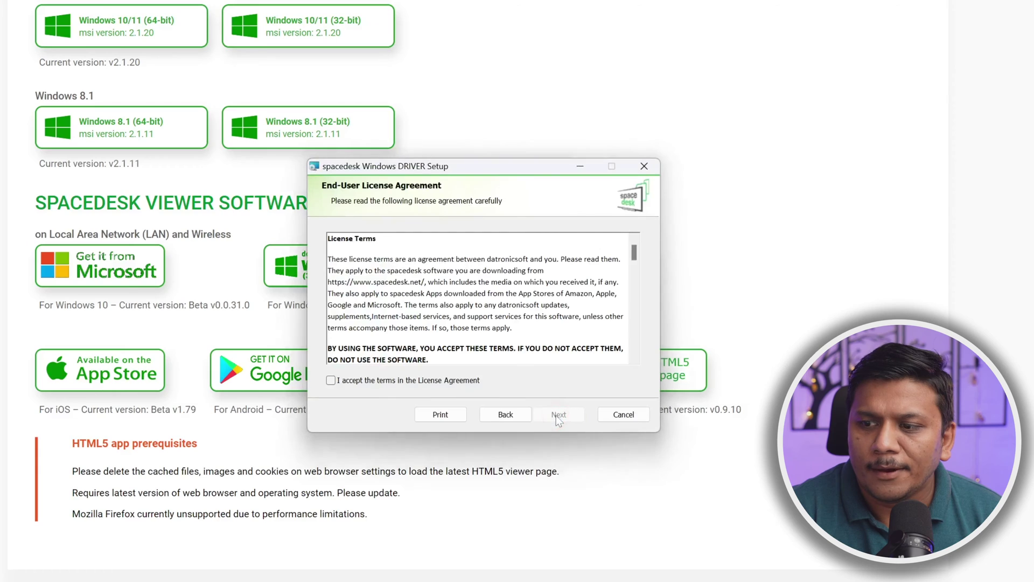
{"action": "left_click", "coordinate": [362, 381]}
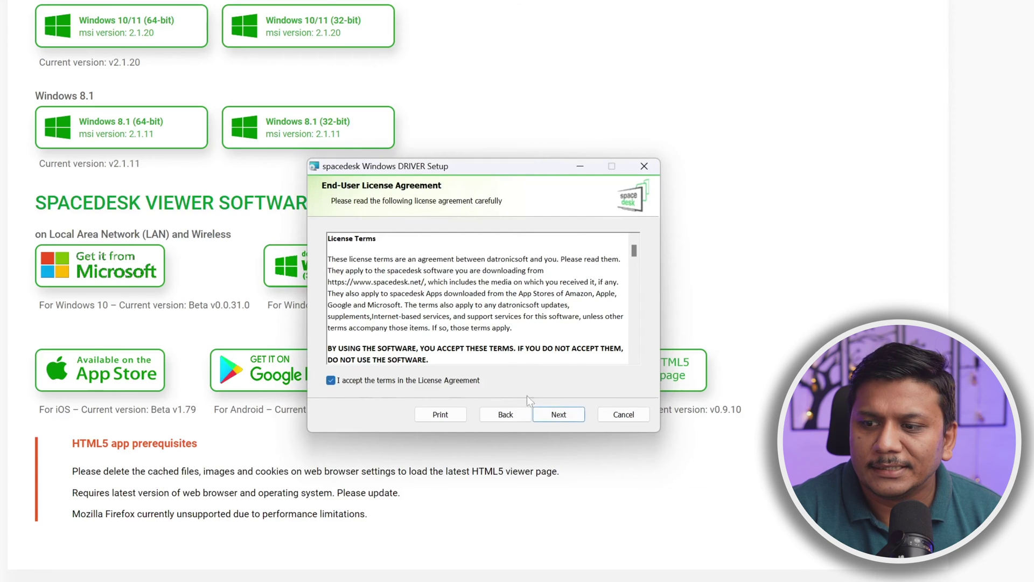
{"action": "left_click", "coordinate": [563, 416]}
{"action": "left_click", "coordinate": [565, 420]}
{"action": "left_click", "coordinate": [570, 415]}
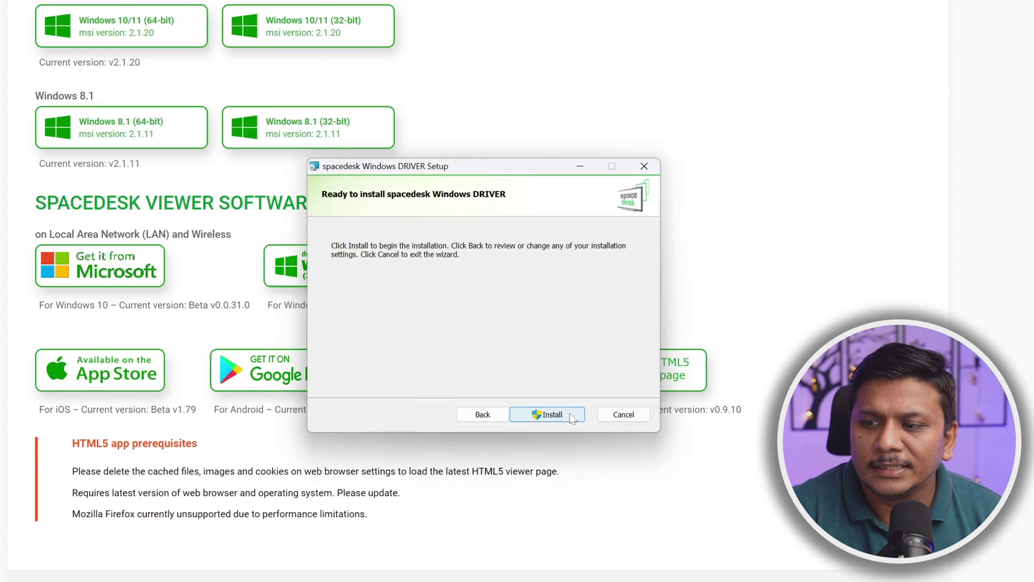
{"action": "left_click", "coordinate": [570, 413]}
{"action": "left_click", "coordinate": [507, 325]}
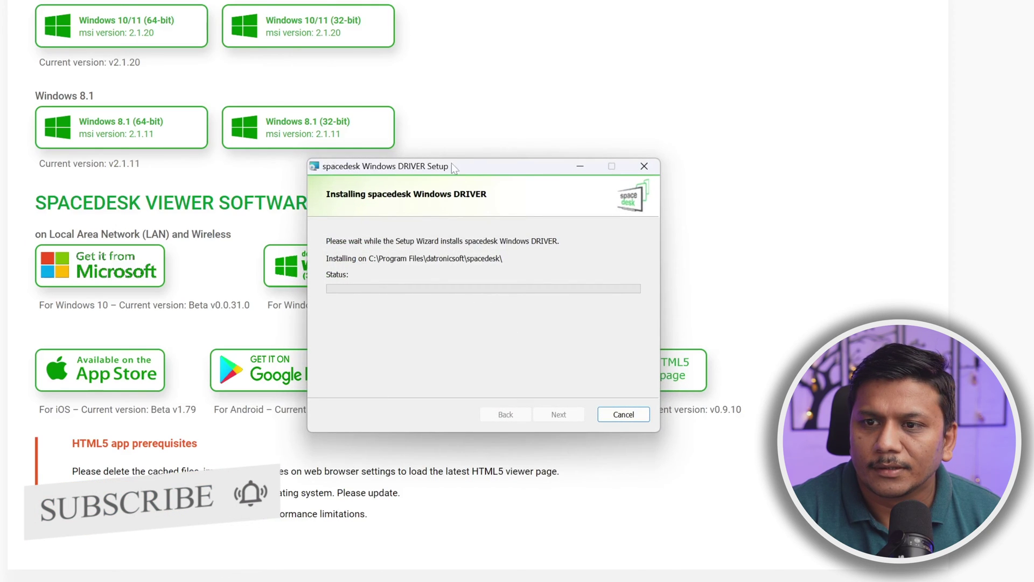
- Move the setup window to the top-right and close the wizard once installation completes
{"action": "left_click_drag", "start_coordinate": [451, 162], "coordinate": [1015, 60]}
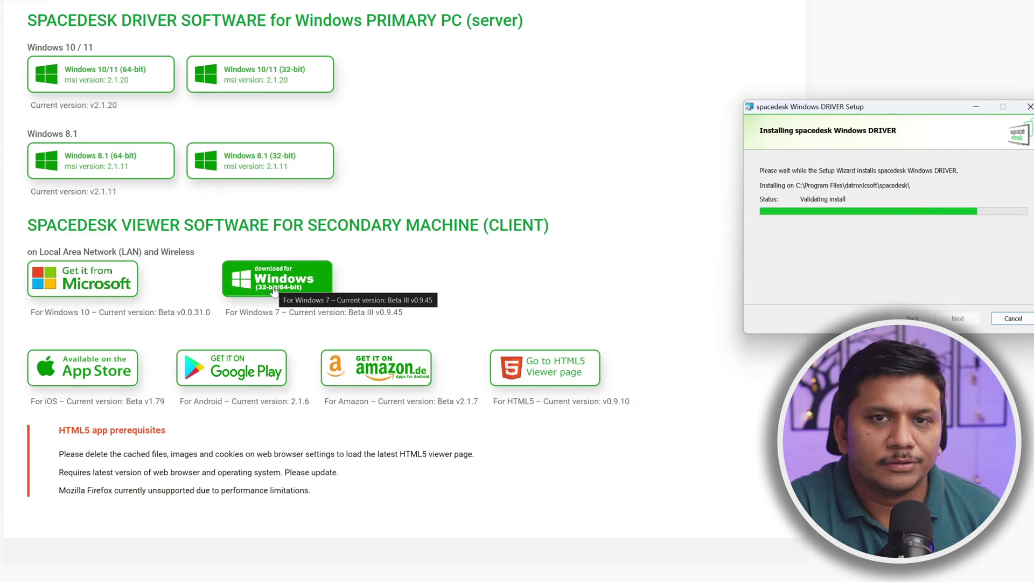
{"action": "scroll", "coordinate": [404, 291], "scroll_direction": "down", "scroll_amount": 2}
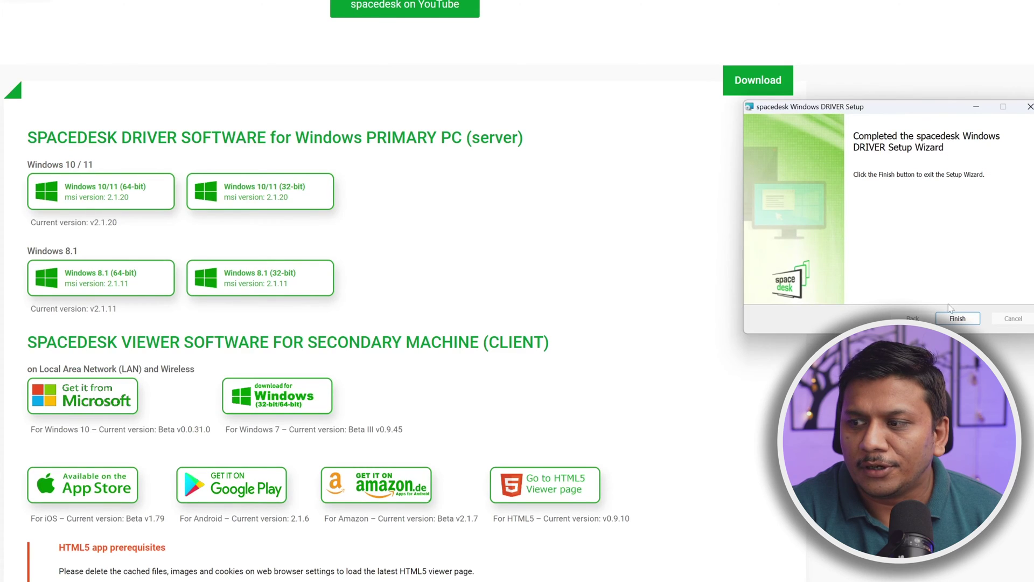
{"action": "left_click", "coordinate": [958, 319]}
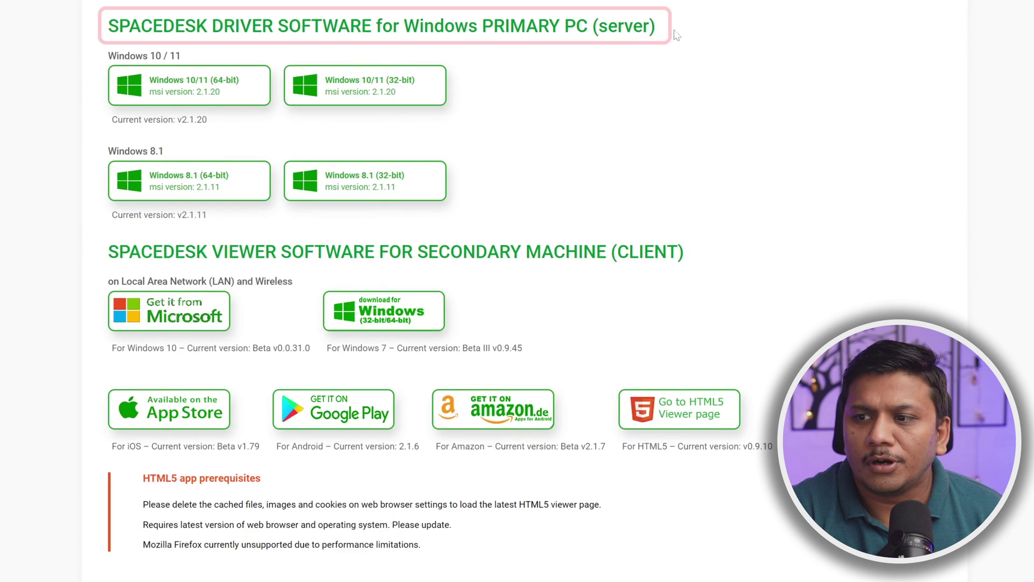
- Highlight the 'server' and 'CLIENT' words in the page headings, then clear the selection
{"action": "left_click_drag", "start_coordinate": [593, 26], "coordinate": [655, 26]}
{"action": "left_click", "coordinate": [625, 70]}
{"action": "left_click", "coordinate": [625, 70]}
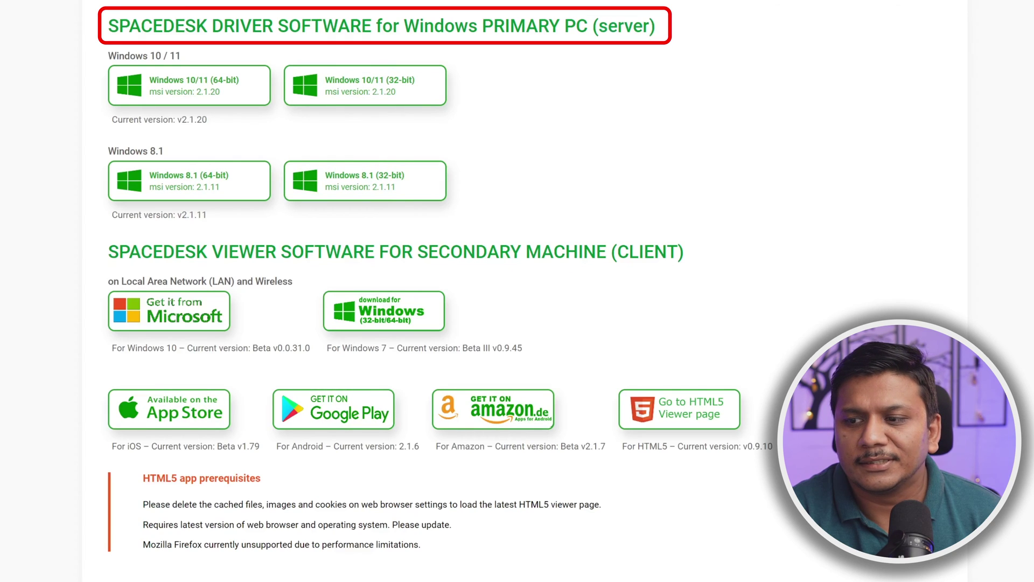
{"action": "left_click_drag", "start_coordinate": [612, 251], "coordinate": [683, 252]}
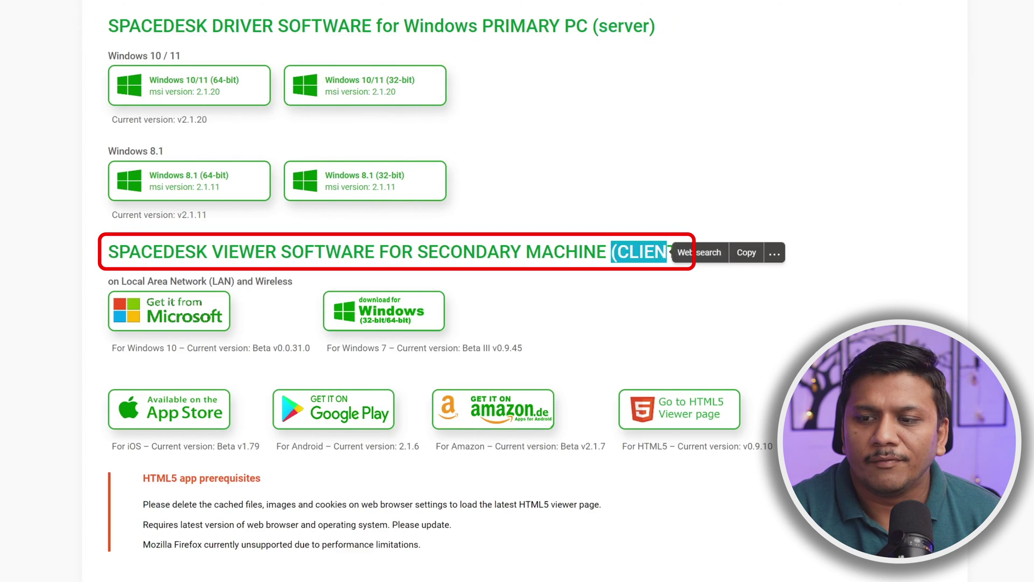
{"action": "left_click", "coordinate": [593, 286]}
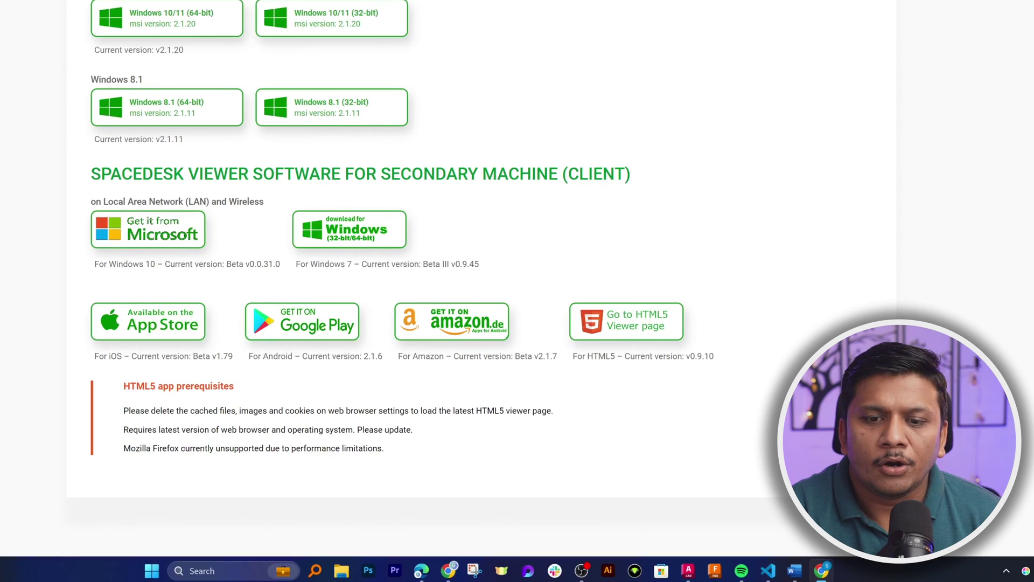
- Launch spacedesk DRIVER Console from a Start search for 'spac' and move its window left
{"action": "key", "text": "super"}
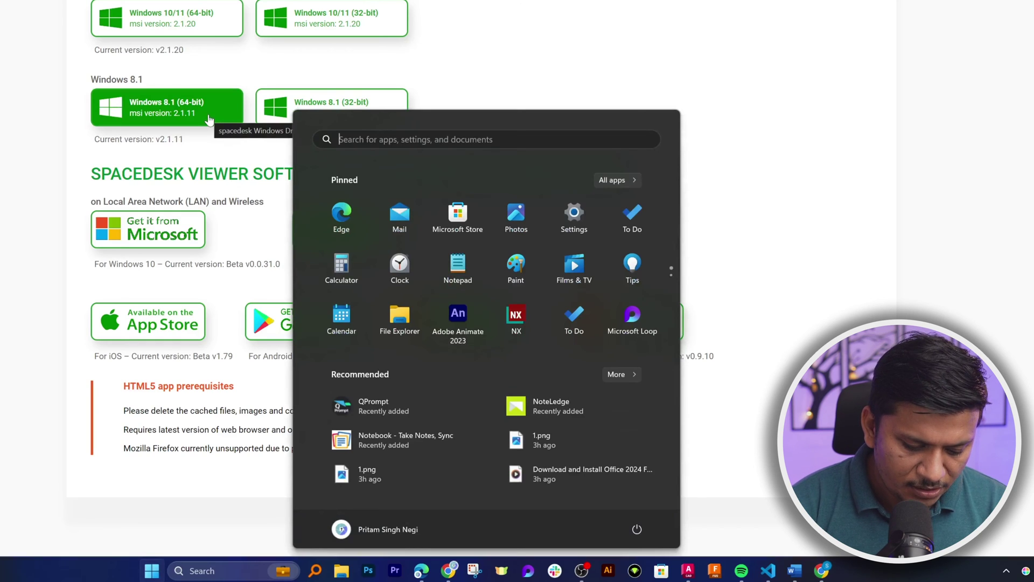
{"action": "type", "text": "spac"}
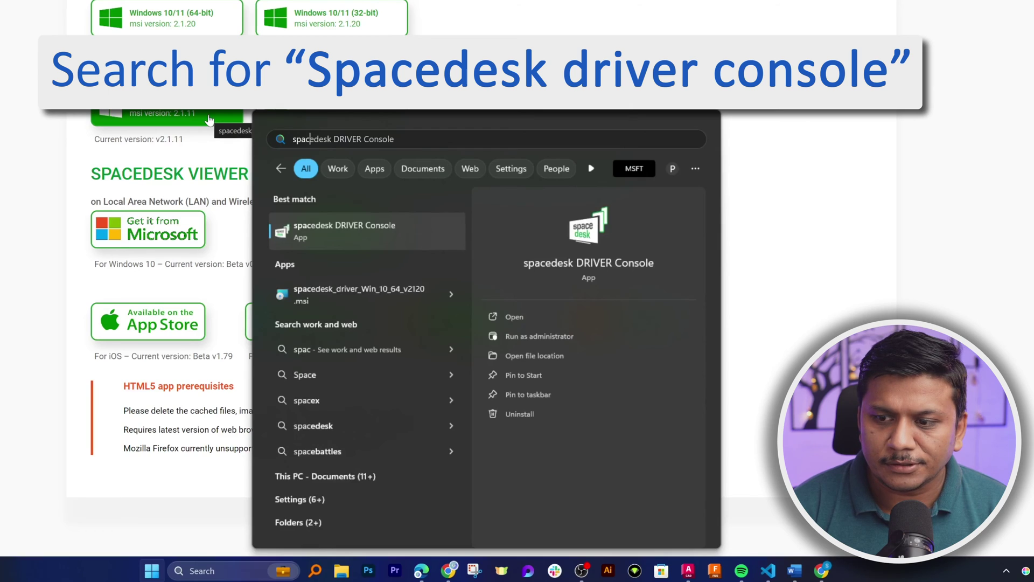
{"action": "key", "text": "Escape"}
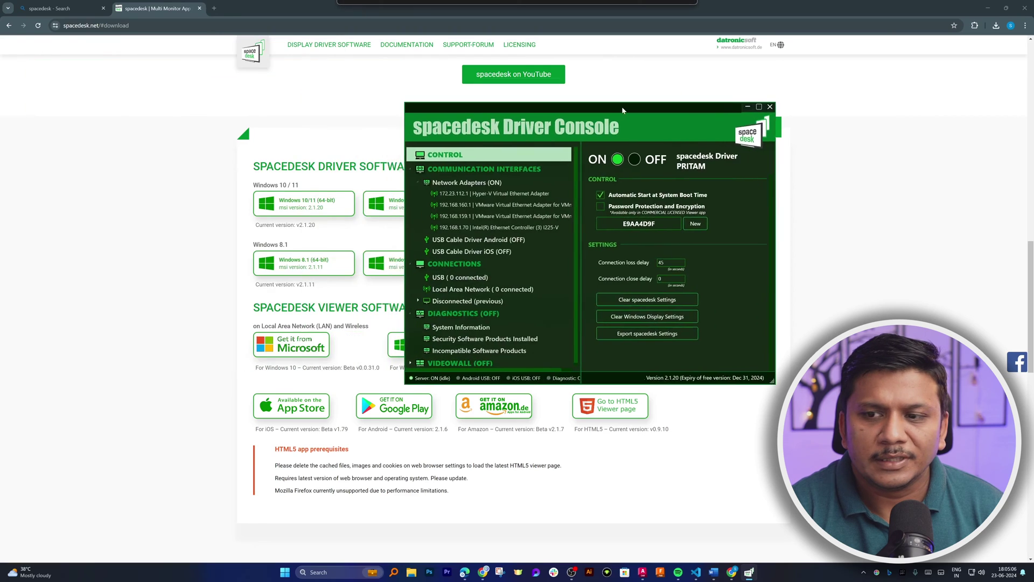
{"action": "left_click_drag", "start_coordinate": [628, 109], "coordinate": [466, 141]}
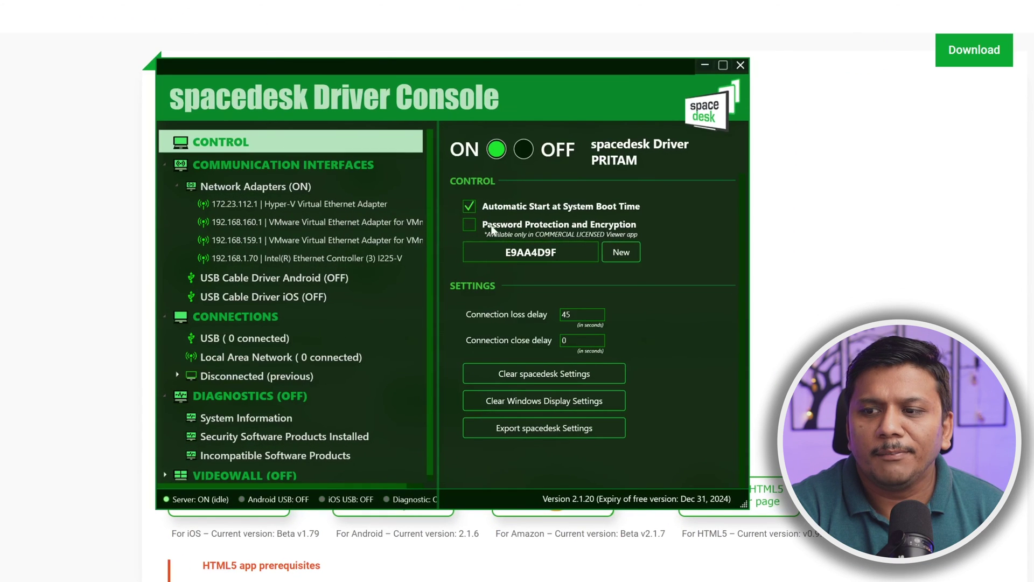
{"action": "left_click", "coordinate": [471, 224]}
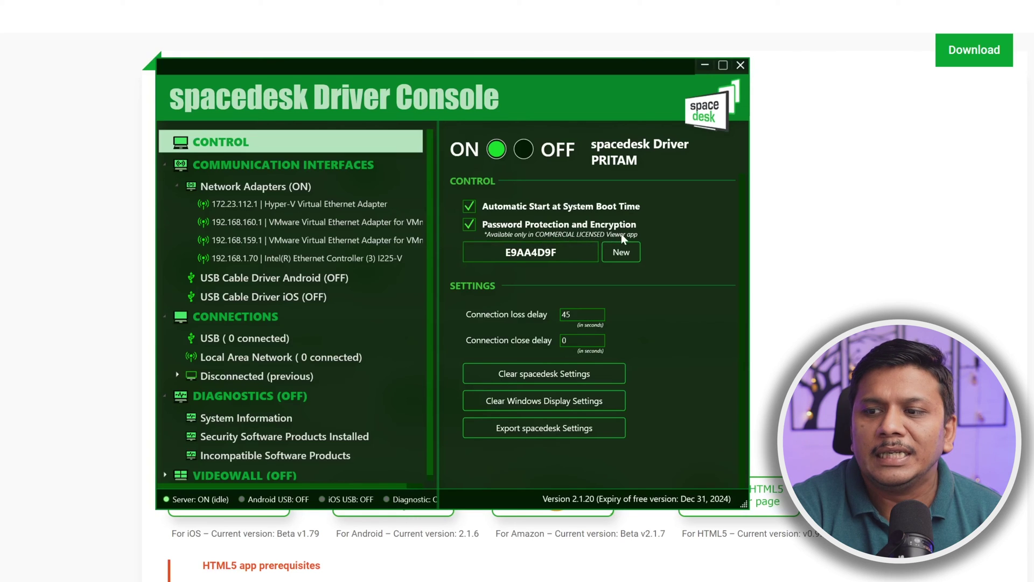
{"action": "left_click", "coordinate": [470, 224]}
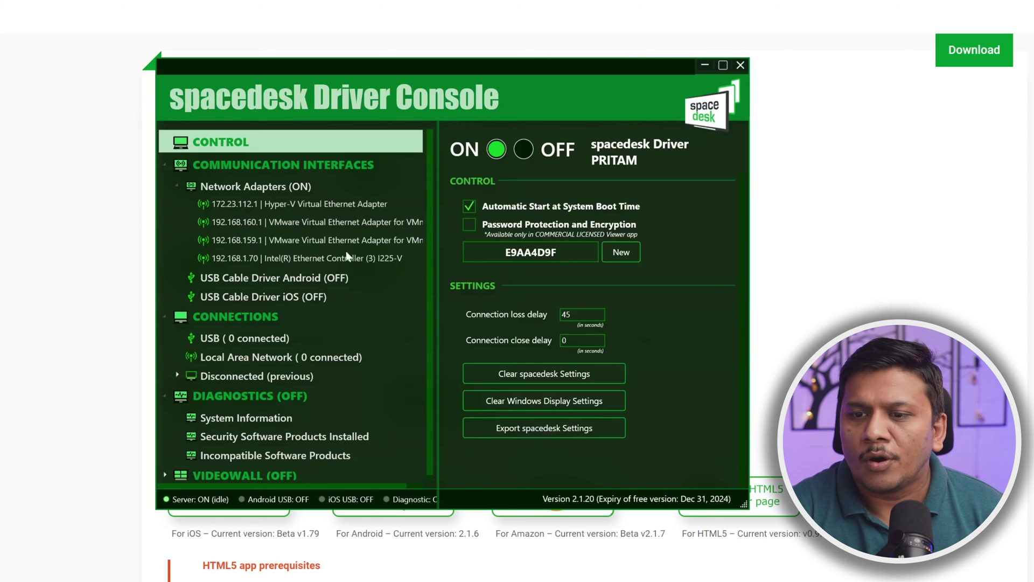
{"action": "scroll", "coordinate": [367, 262], "scroll_direction": "down", "scroll_amount": 1}
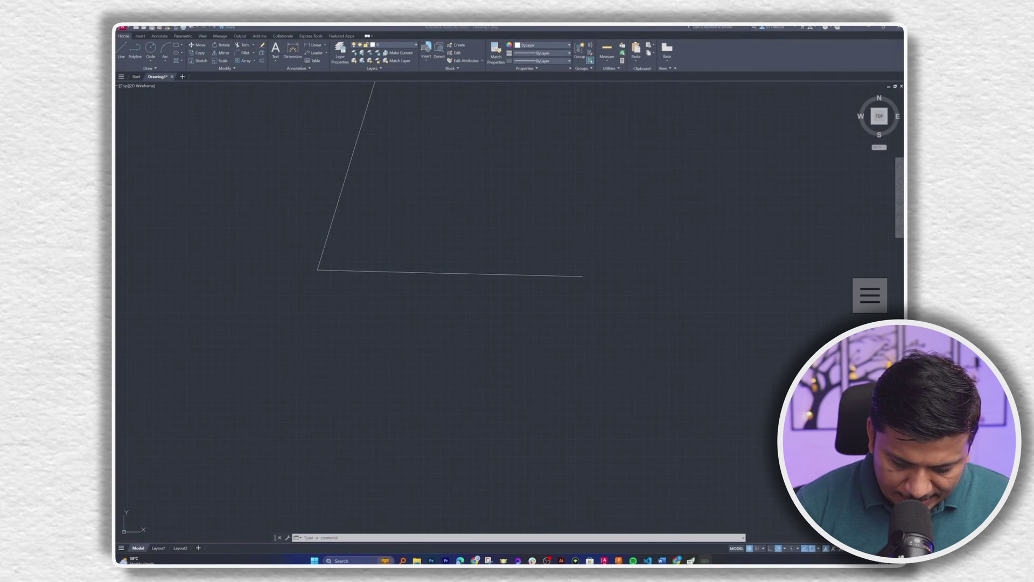
- Delete the V-shaped lines, draw a new two-point line with L, then return to the iPad home screen
{"action": "mouse_move", "coordinate": [519, 201]}
{"action": "left_mouse_down"}
{"action": "mouse_move", "coordinate": [635, 190]}
{"action": "mouse_move", "coordinate": [427, 340]}
{"action": "mouse_move", "coordinate": [350, 321]}
{"action": "mouse_move", "coordinate": [649, 374]}
{"action": "left_mouse_up"}
{"action": "key", "text": "Delete"}
{"action": "type", "text": "l"}
{"action": "key", "text": "Return"}
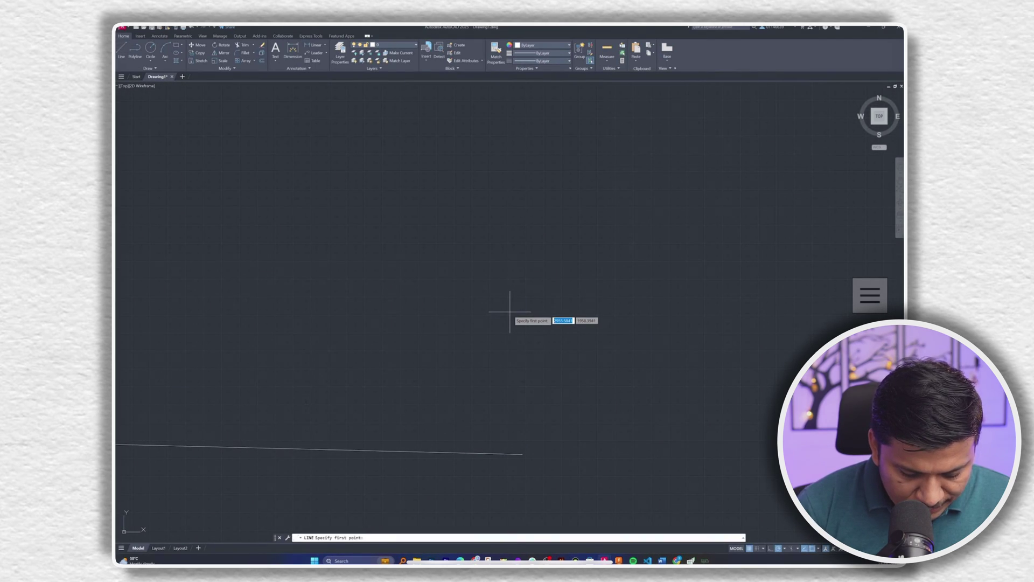
{"action": "left_click", "coordinate": [617, 130]}
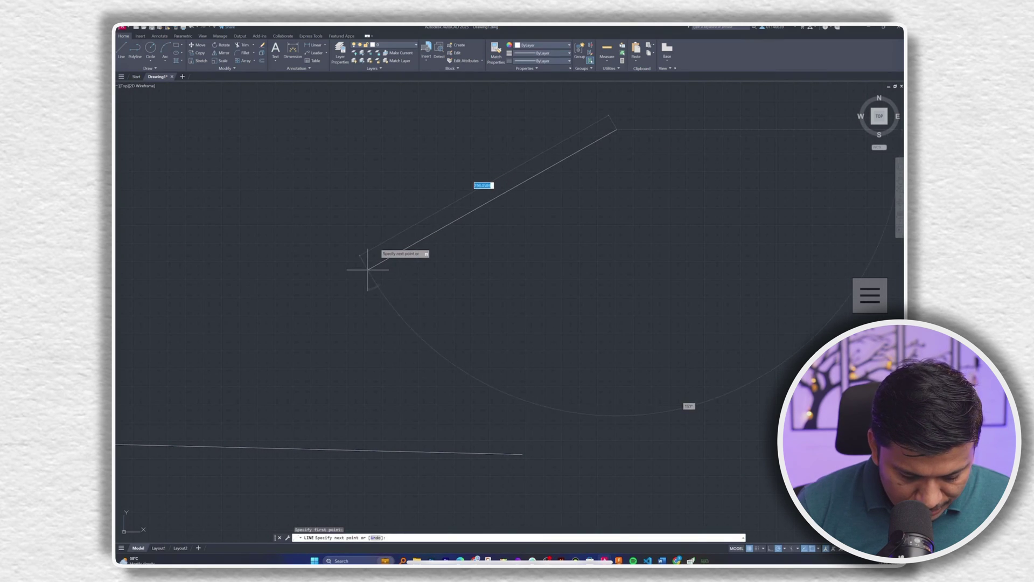
{"action": "left_click", "coordinate": [352, 282]}
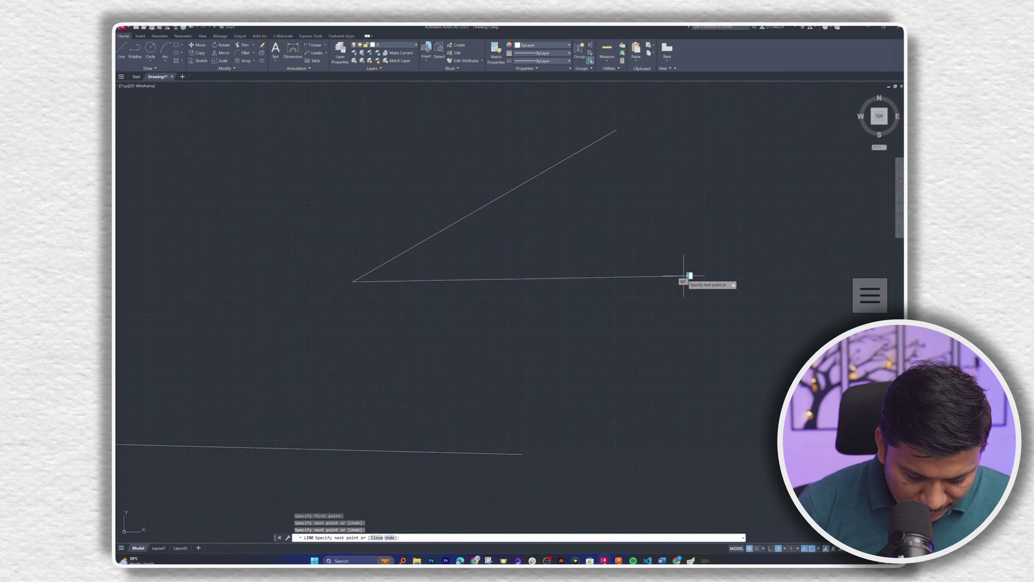
{"action": "key", "text": "super+h"}
{"action": "scroll", "coordinate": [510, 269], "scroll_direction": "right", "scroll_amount": 3}
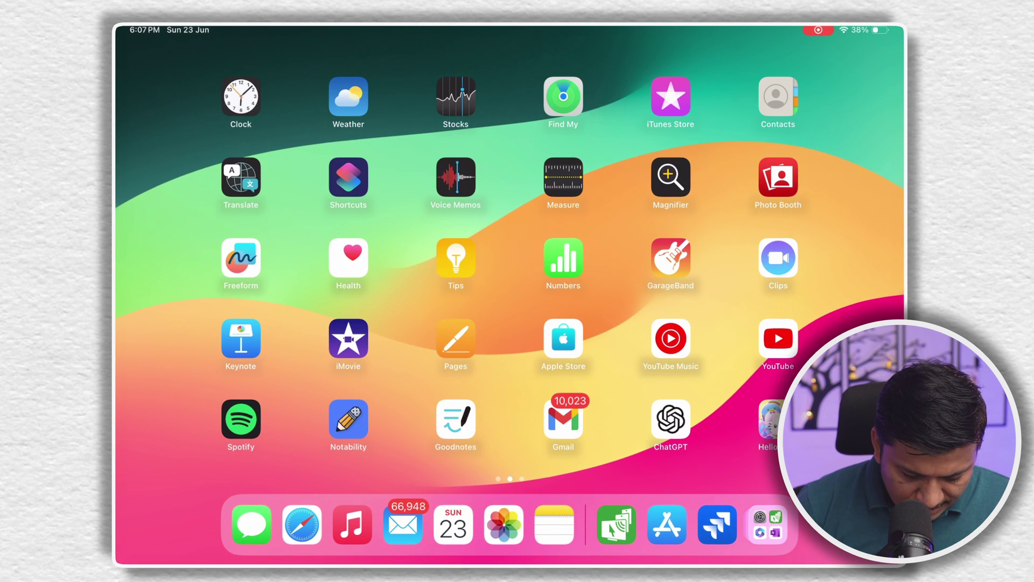
- Open spacedesk VIEWER from the third home page and dismiss the IMPORTANT INFO notice
{"action": "scroll", "coordinate": [510, 270], "scroll_direction": "right", "scroll_amount": 3}
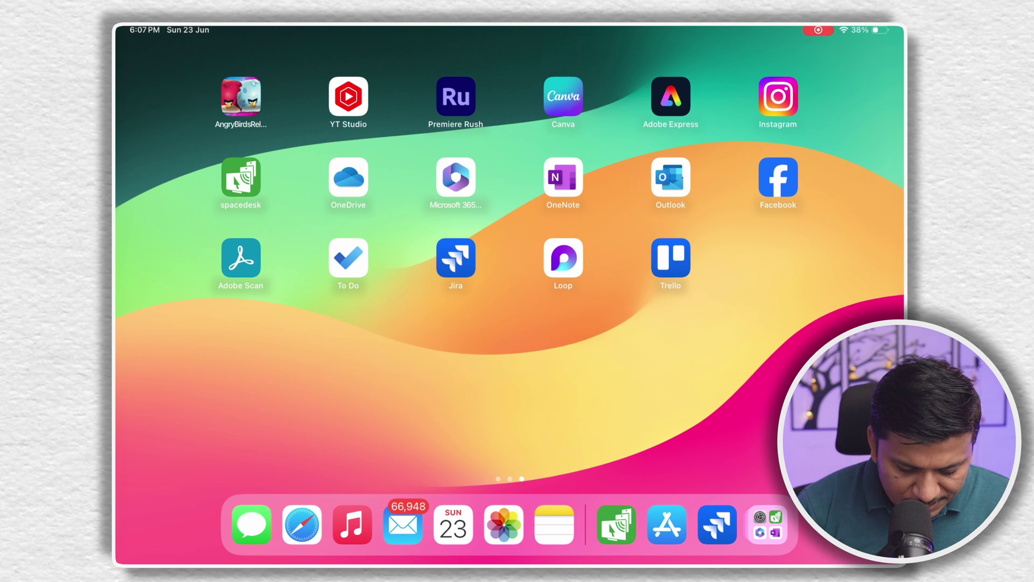
{"action": "left_click", "coordinate": [239, 181]}
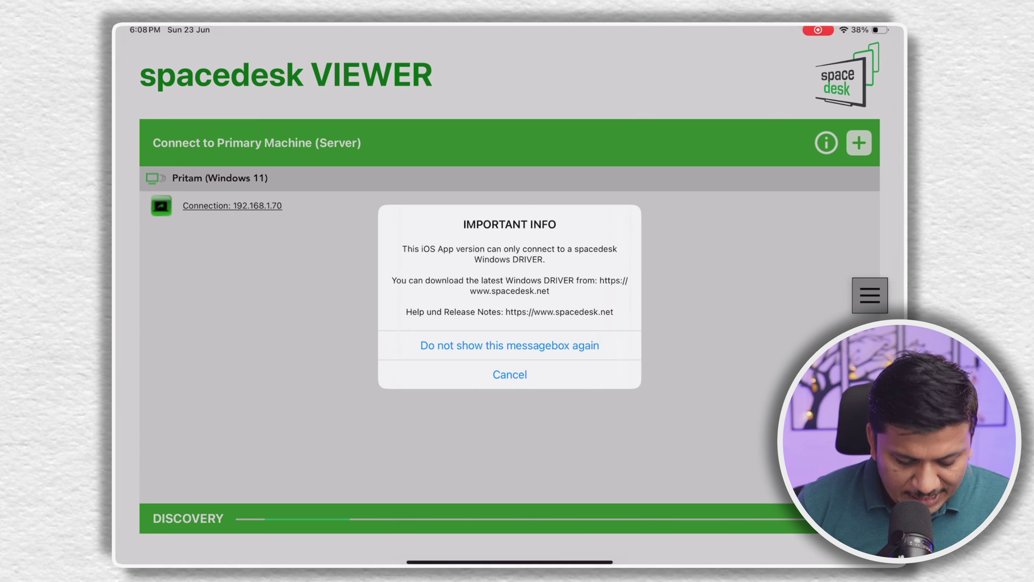
{"action": "left_click", "coordinate": [509, 374]}
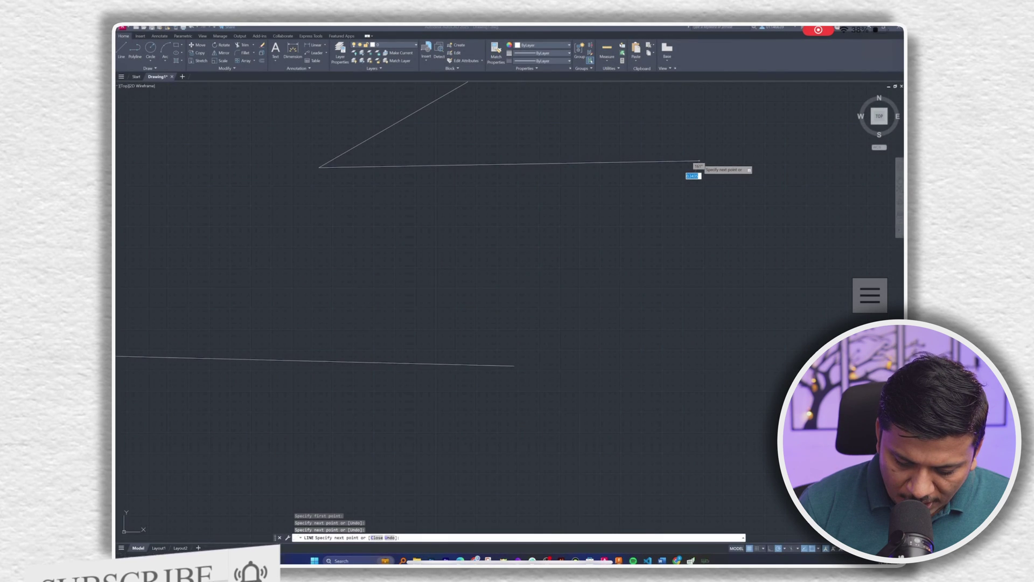
- Minimize AutoCAD with Win+D to show the desktop, then open and close Windows search
{"action": "key", "text": "super+d"}
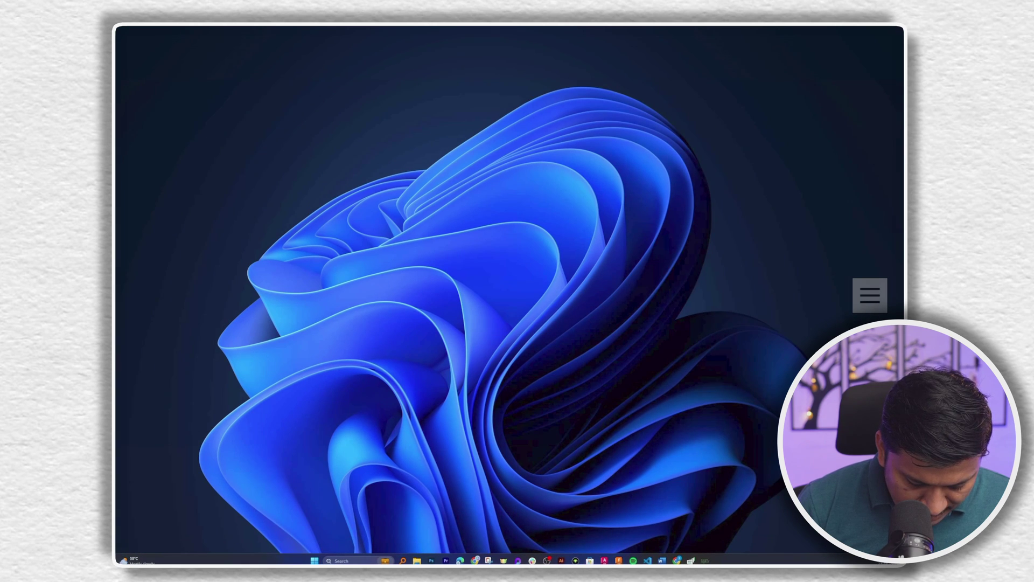
{"action": "key", "text": "super+s"}
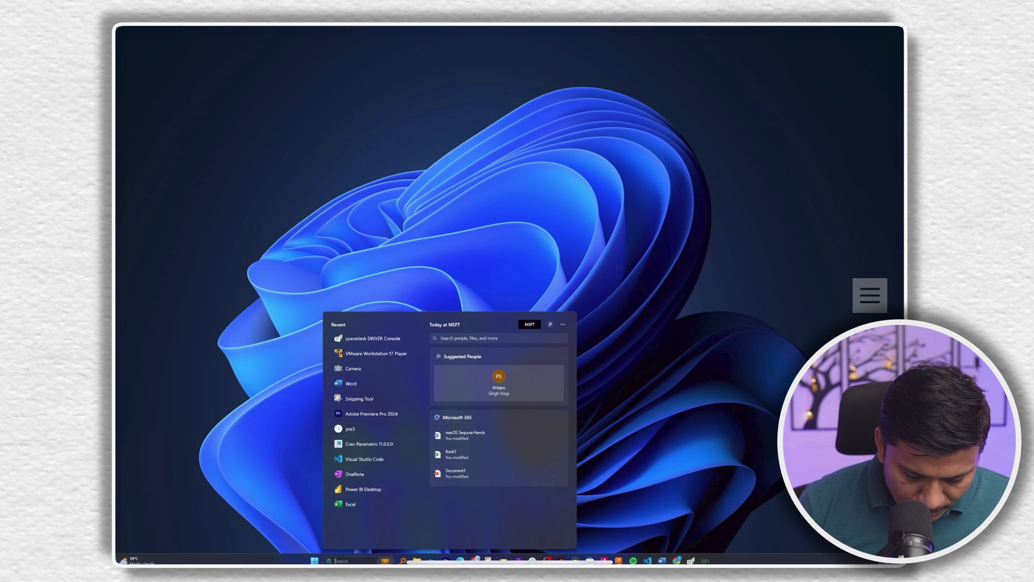
{"action": "key", "text": "Escape"}
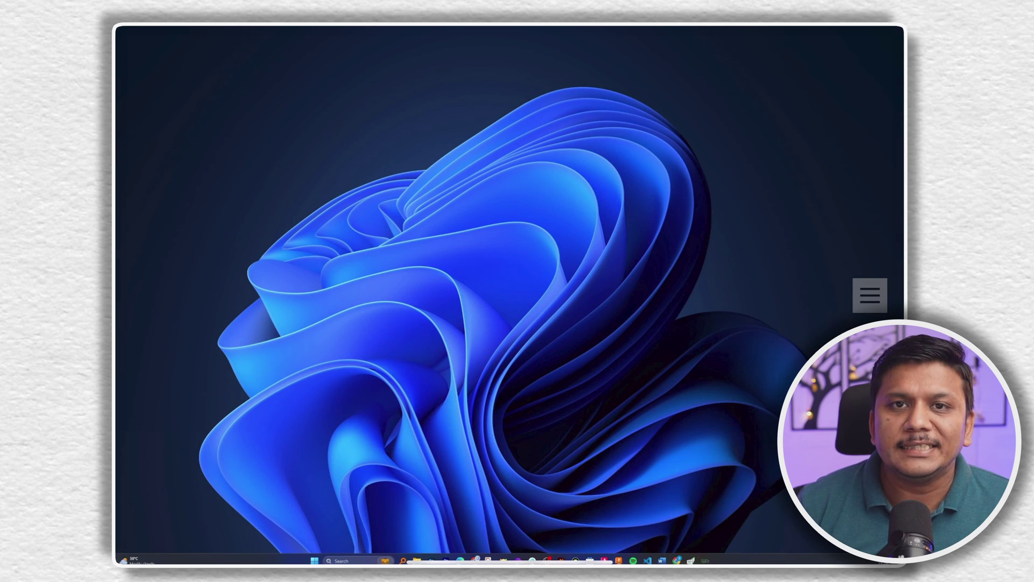